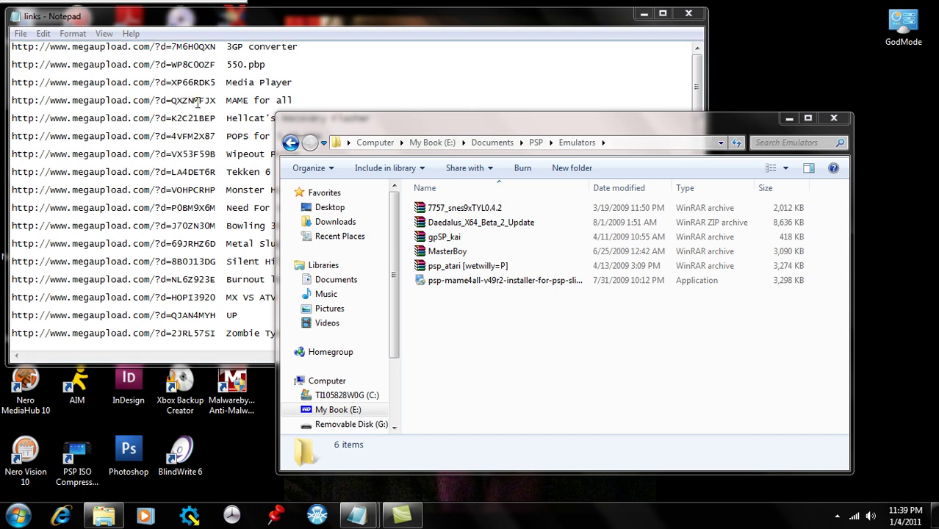
Highlight the "MAME for all" entry in the links text file and bring the Emulators folder window back to the front.
left_click_drag(217, 100, 294, 101)
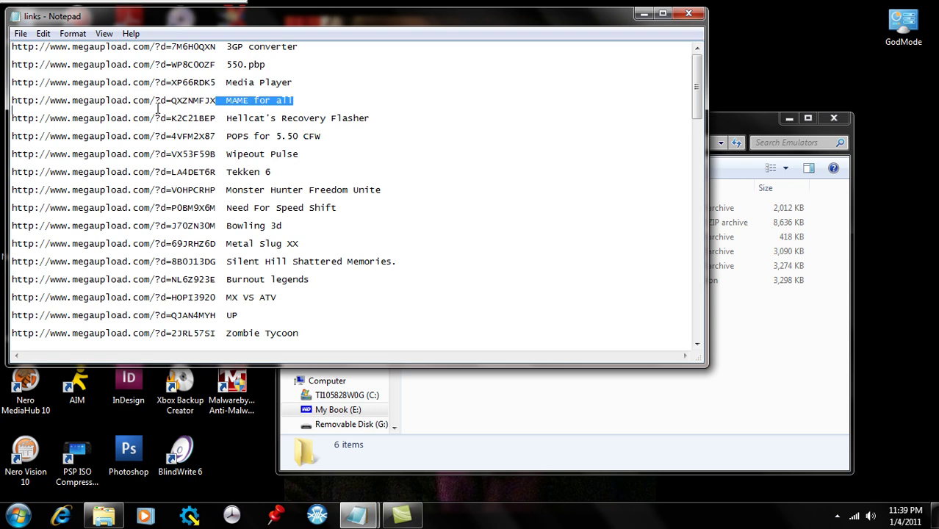
left_click(384, 119)
left_click(600, 399)
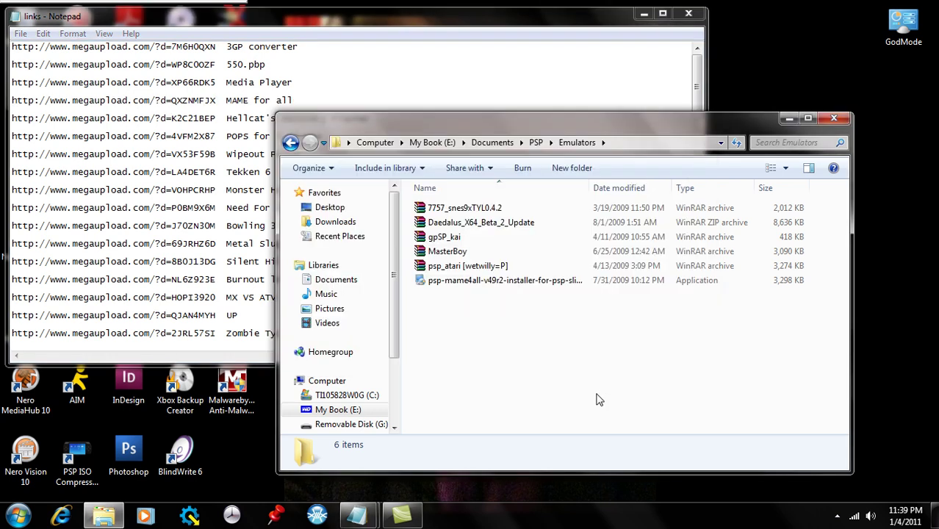
Launch the psp-mame4all-v49r2 installer from the Emulators folder and proceed past its welcome page.
left_click(502, 285)
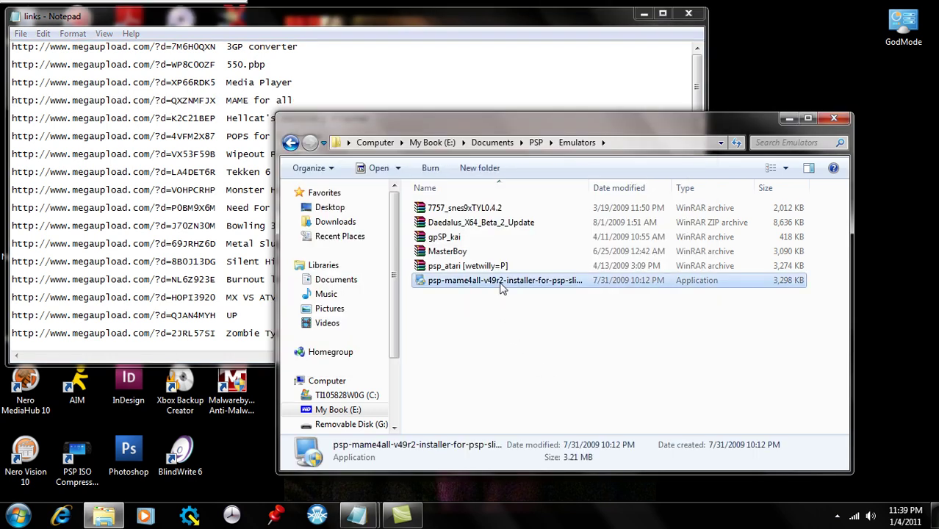
double_click(450, 285)
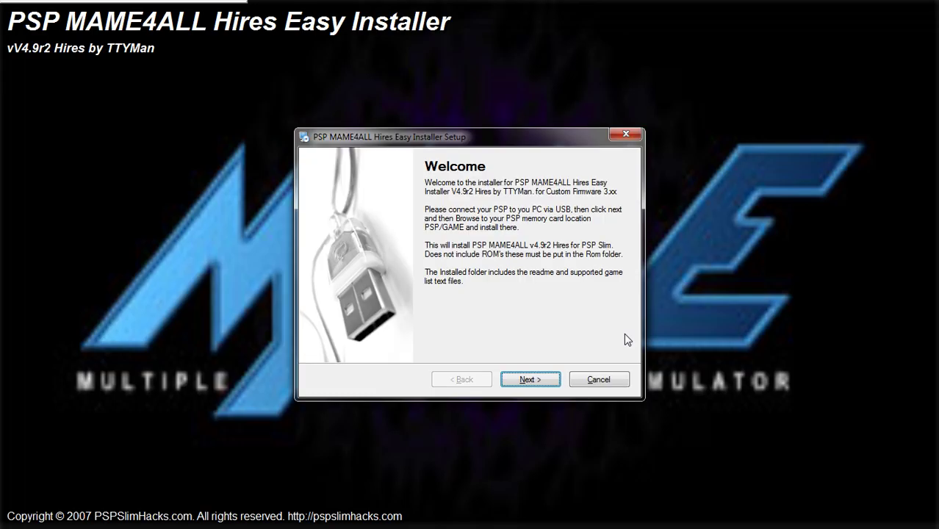
left_click(542, 380)
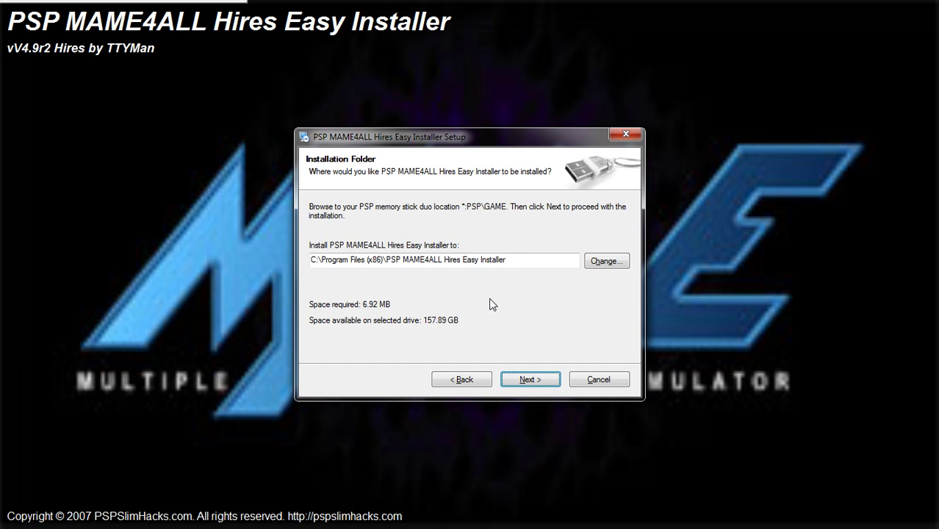
Start changing the installation folder and expand Removable Disk (G:) under Computer.
left_click(604, 262)
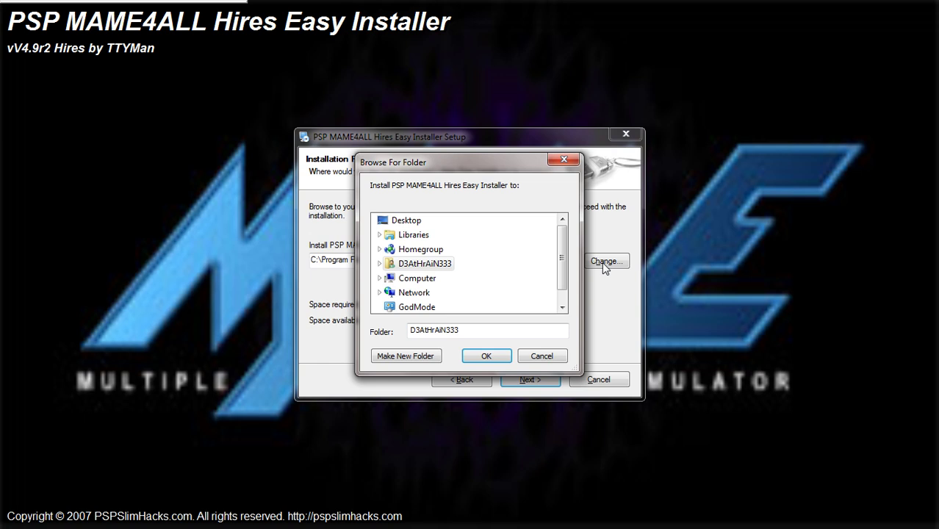
left_click(417, 278)
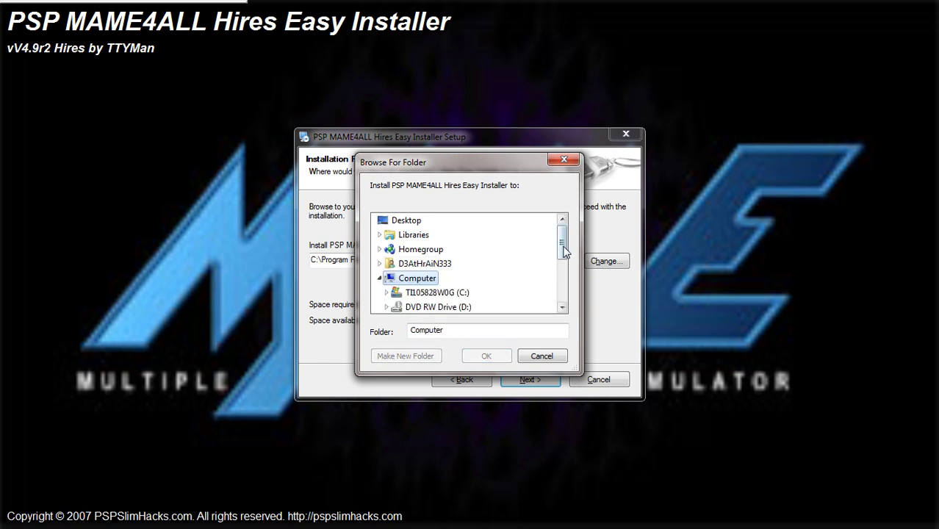
left_click_drag(563, 252, 563, 268)
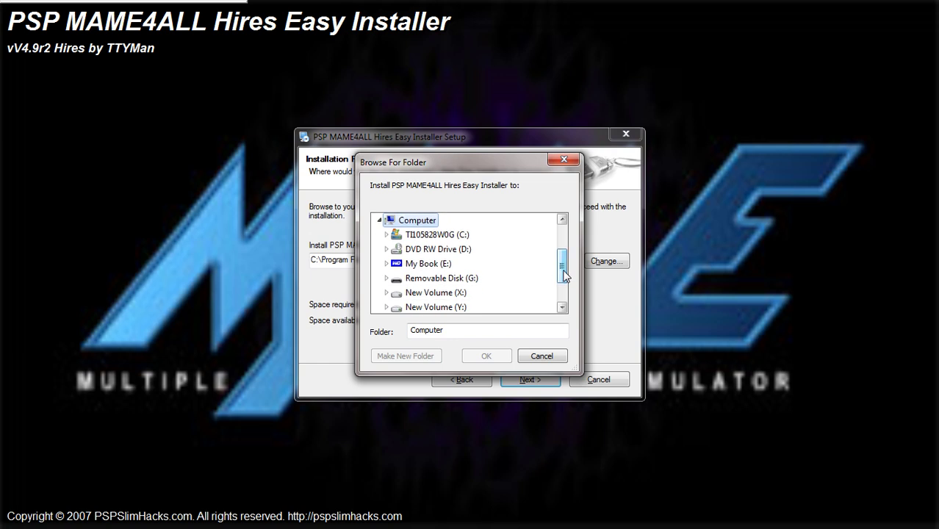
left_click(463, 278)
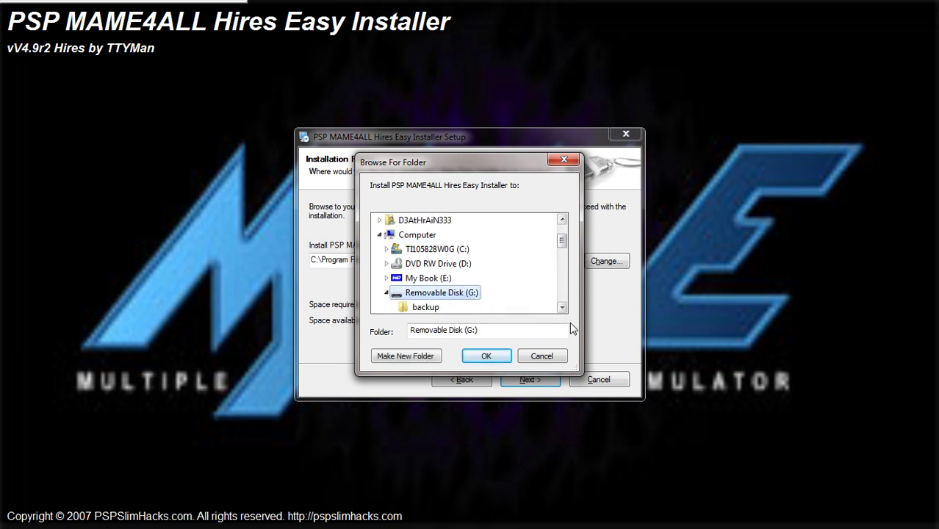
Find the PSP folder on Removable Disk (G:) and expand it.
left_click(562, 308)
left_click(562, 309)
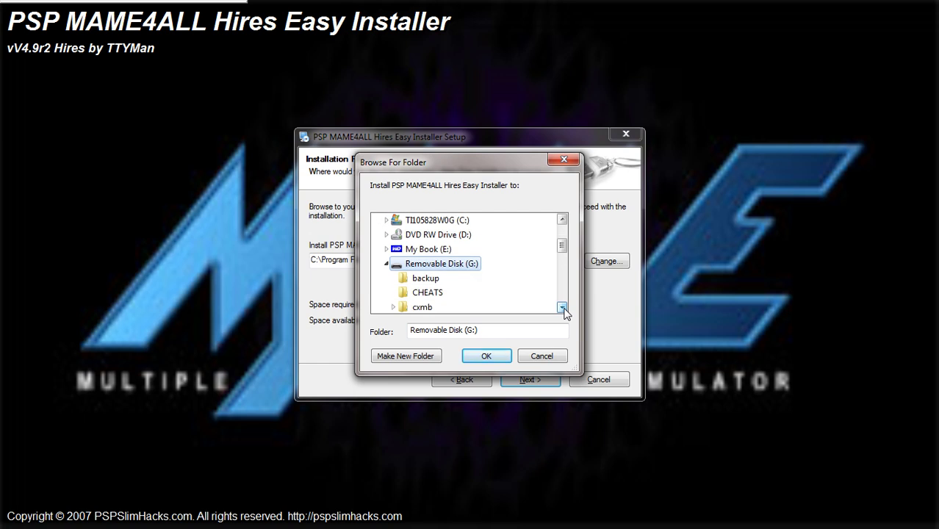
left_click(562, 309)
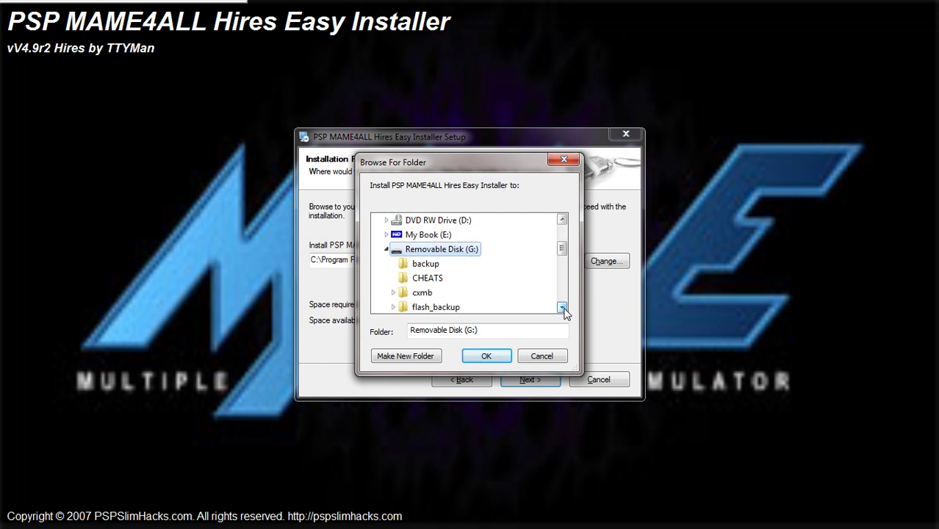
left_click(562, 309)
left_click(562, 309)
left_click(562, 309)
left_click(563, 309)
left_click(562, 309)
left_click(563, 309)
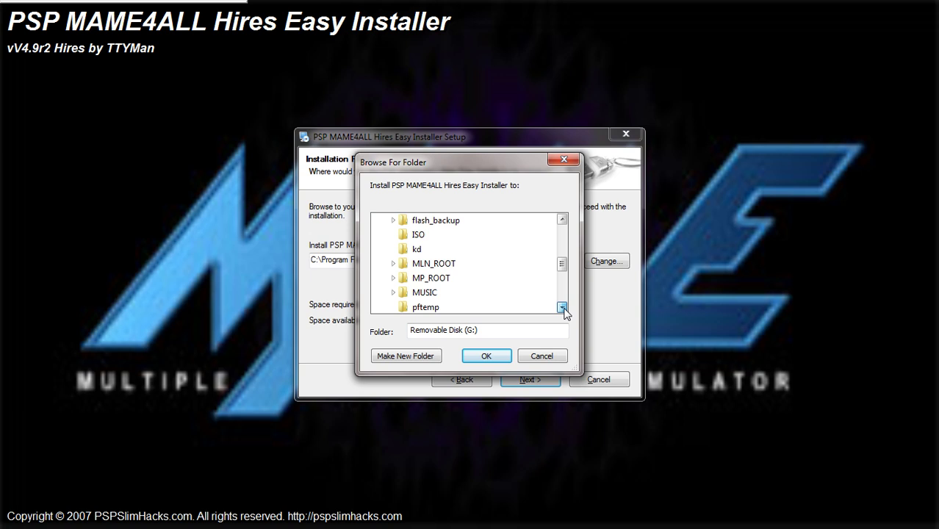
left_click(562, 308)
left_click(562, 309)
left_click(562, 309)
left_click(563, 309)
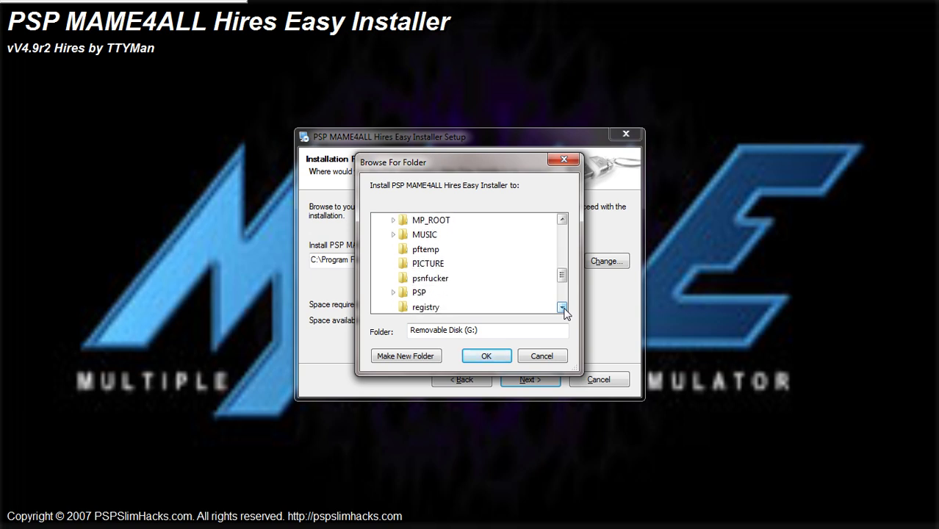
double_click(417, 293)
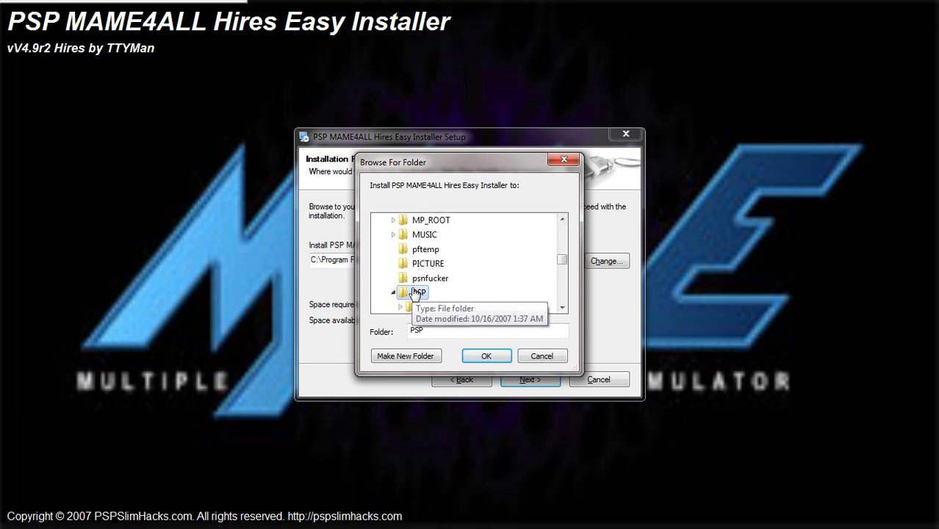
Choose the GAME folder inside PSP as the installation folder, giving G:\PSP\GAME.
left_click(563, 309)
left_click(562, 309)
left_click(563, 309)
left_click(562, 309)
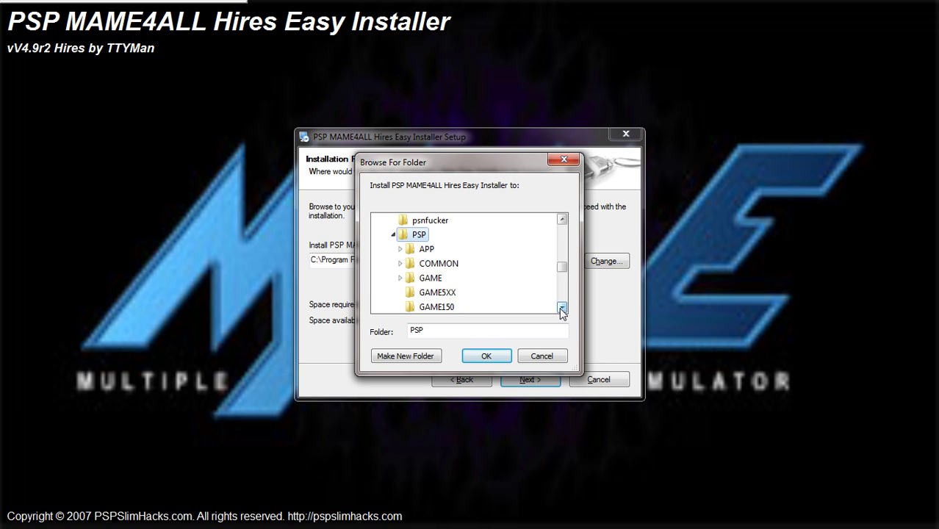
double_click(430, 279)
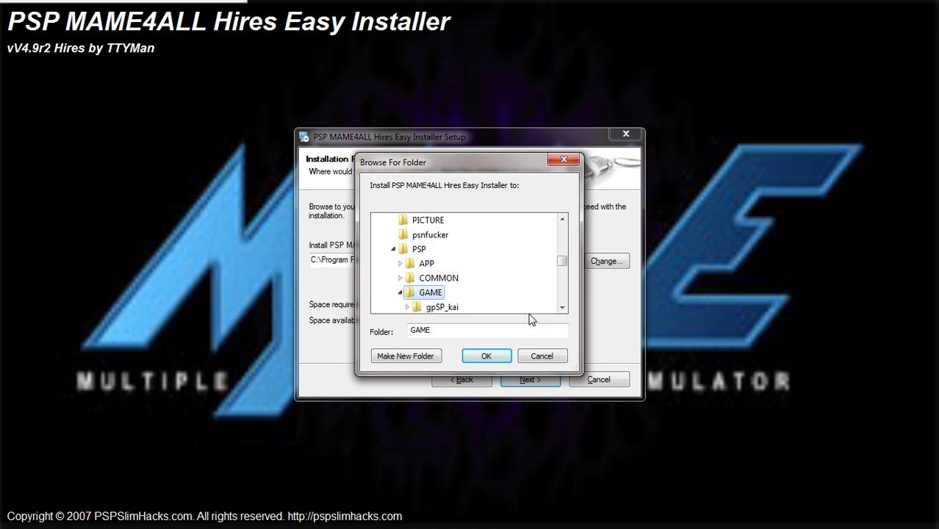
left_click(493, 360)
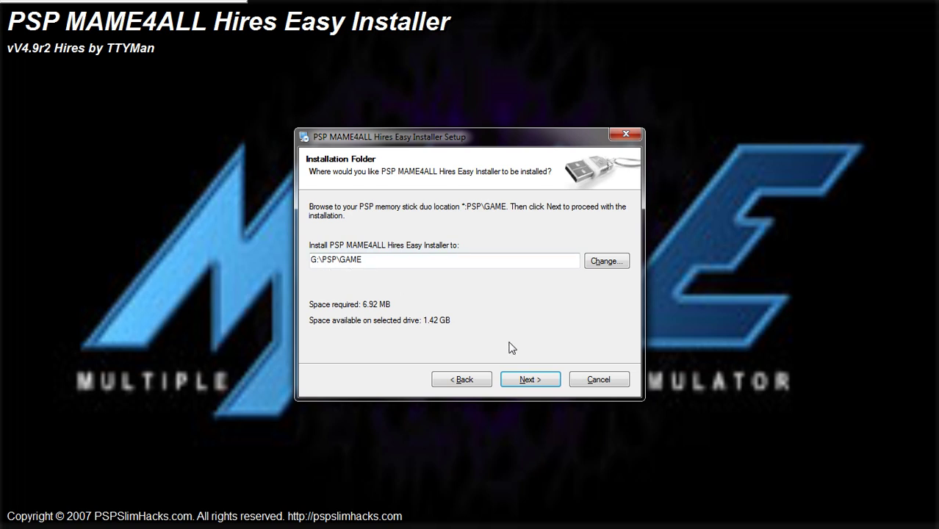
Install MAME4ALL to the chosen folder, finish the setup and dismiss the Program Compatibility Assistant without reinstalling.
left_click(538, 384)
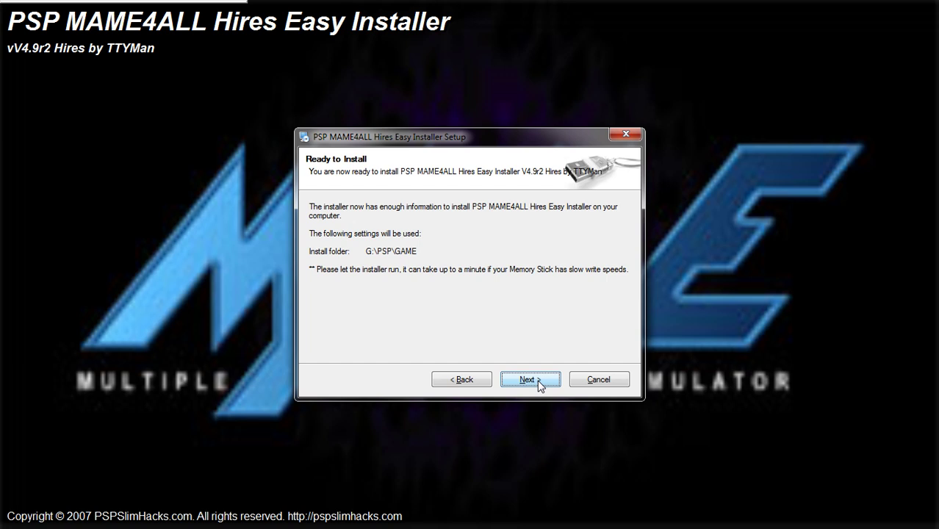
left_click(540, 384)
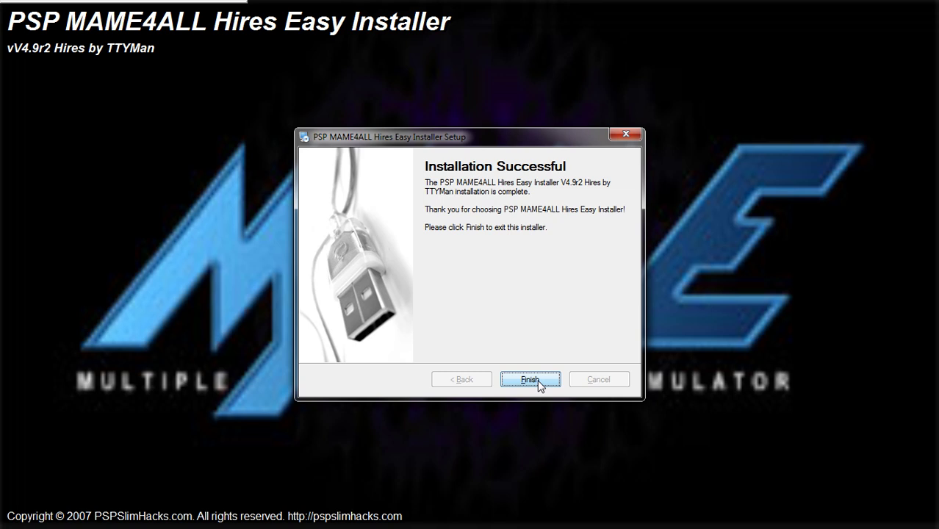
left_click(539, 382)
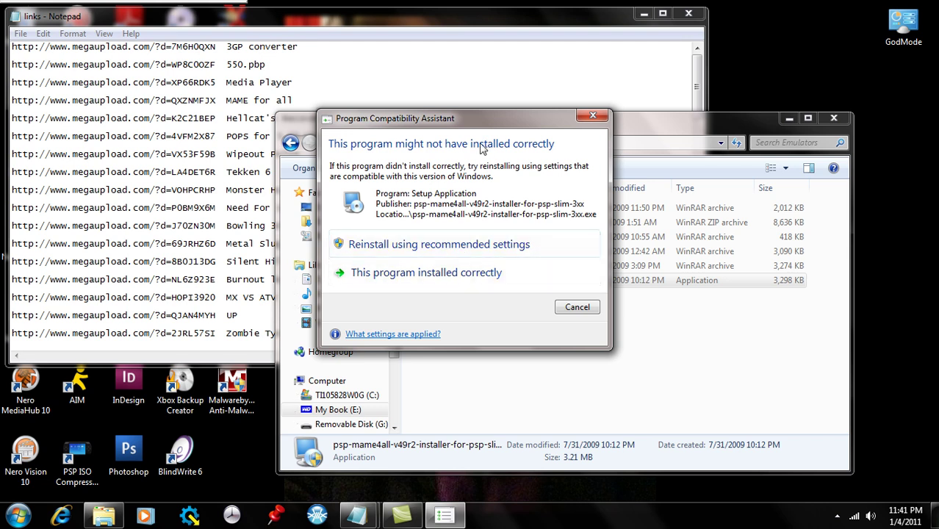
left_click(568, 308)
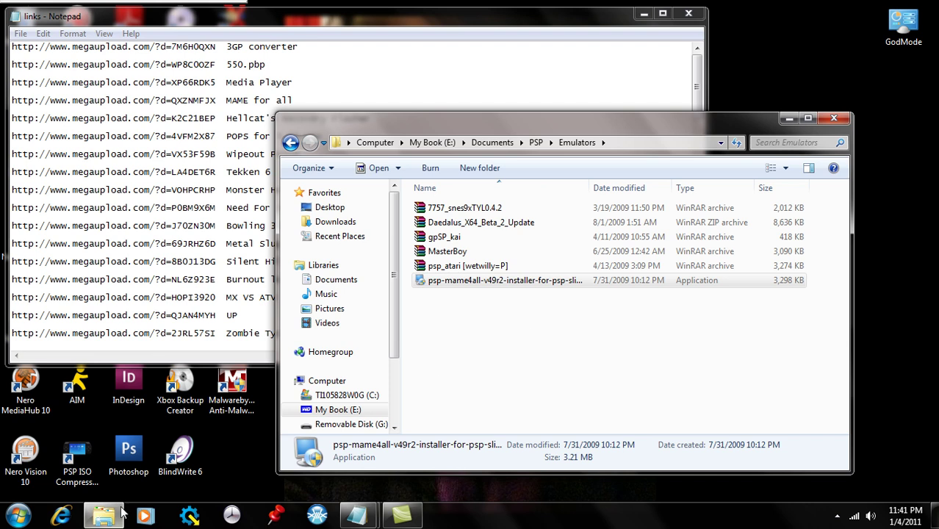
Open the psp_mame4all_v4.9r2-usermode folder under PSP\GAME on Removable Disk (G:).
mouse_move(107, 522)
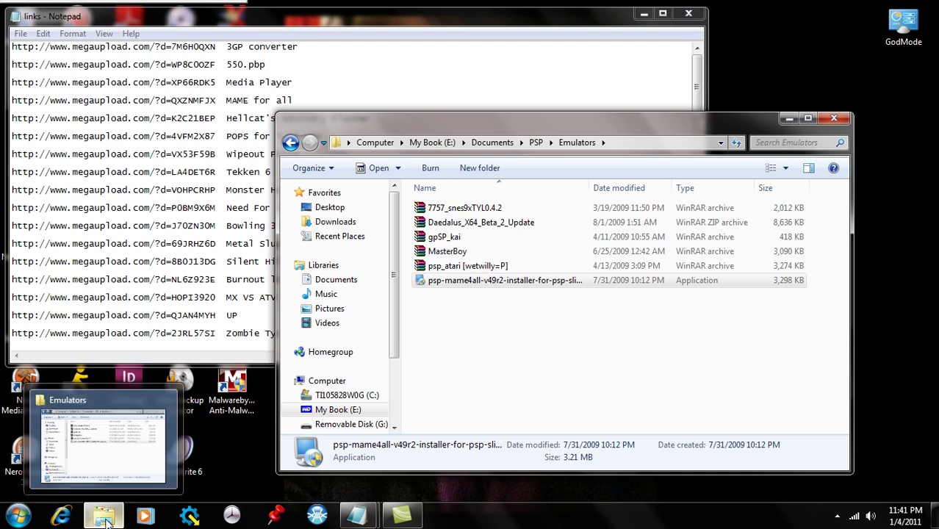
left_click(18, 517)
left_click(217, 360)
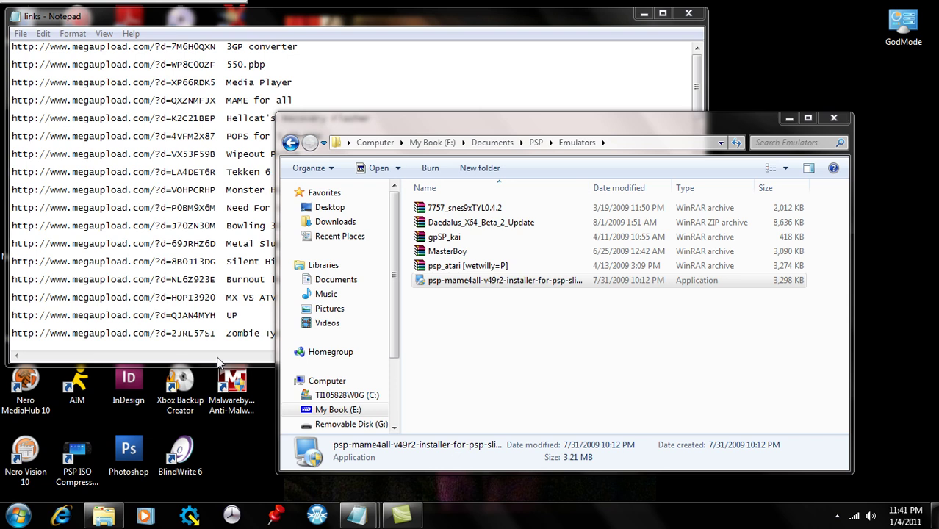
double_click(450, 243)
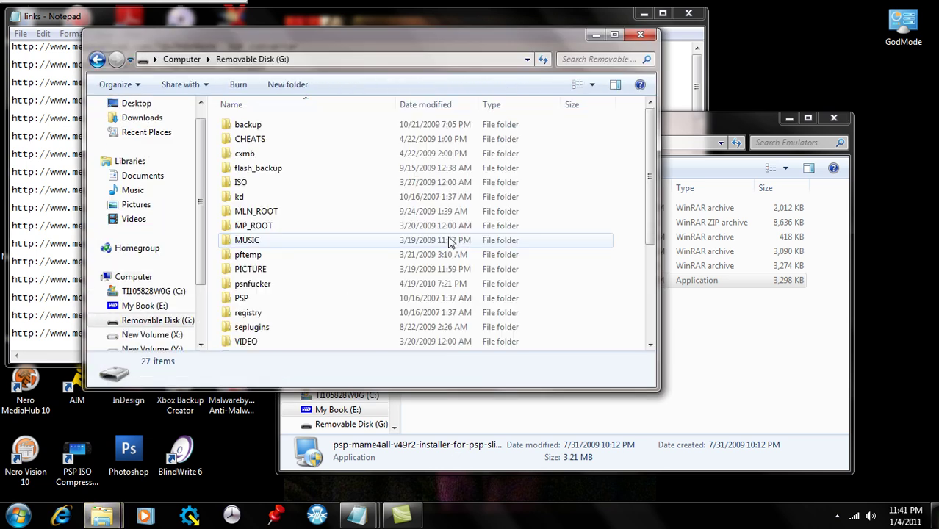
double_click(243, 299)
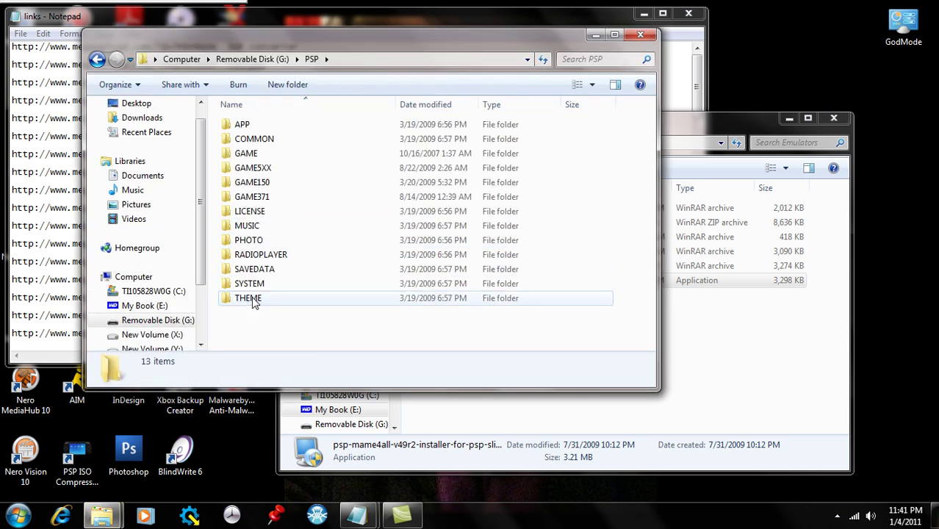
double_click(248, 154)
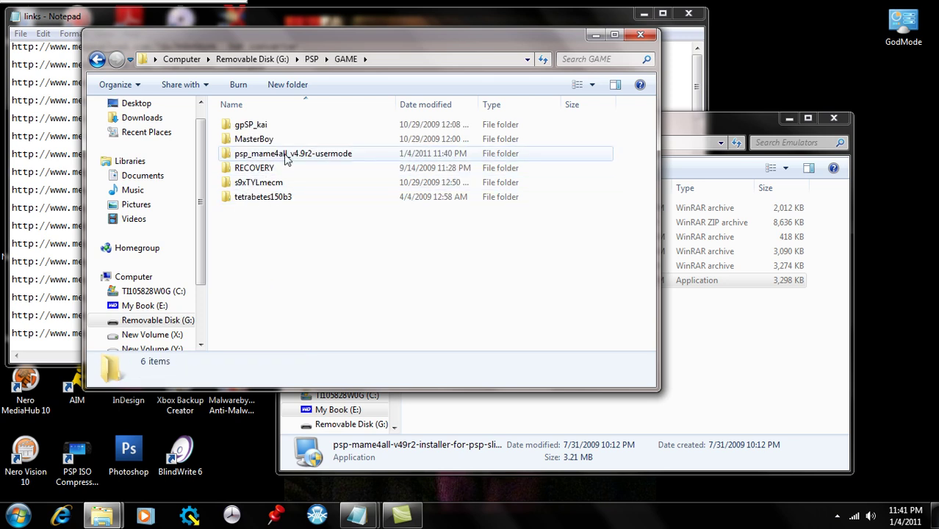
double_click(287, 154)
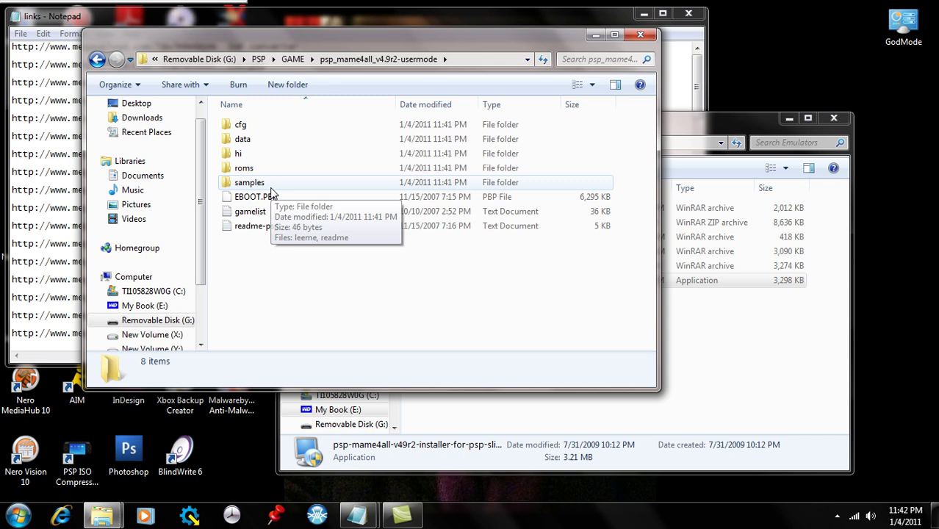
Check the contents of the samples folder, and look through the supported games in the gamelist text file.
double_click(270, 188)
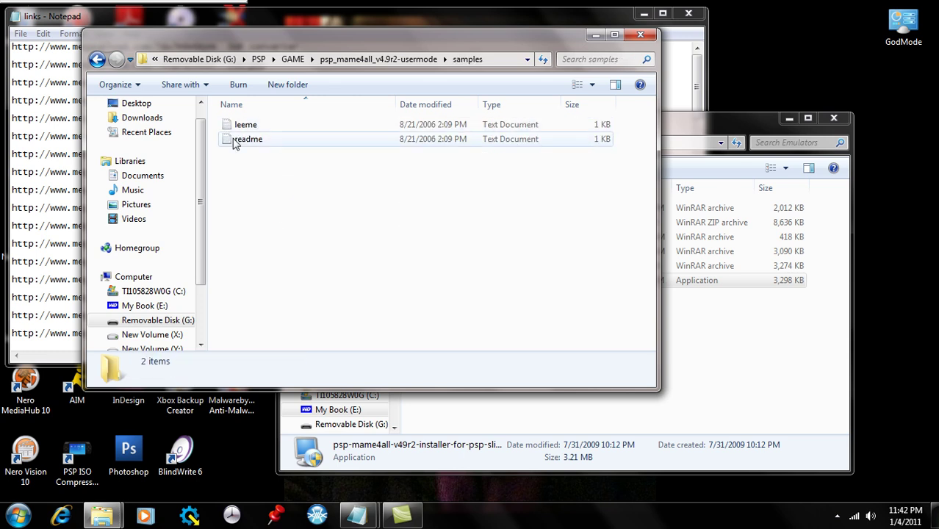
left_click(98, 62)
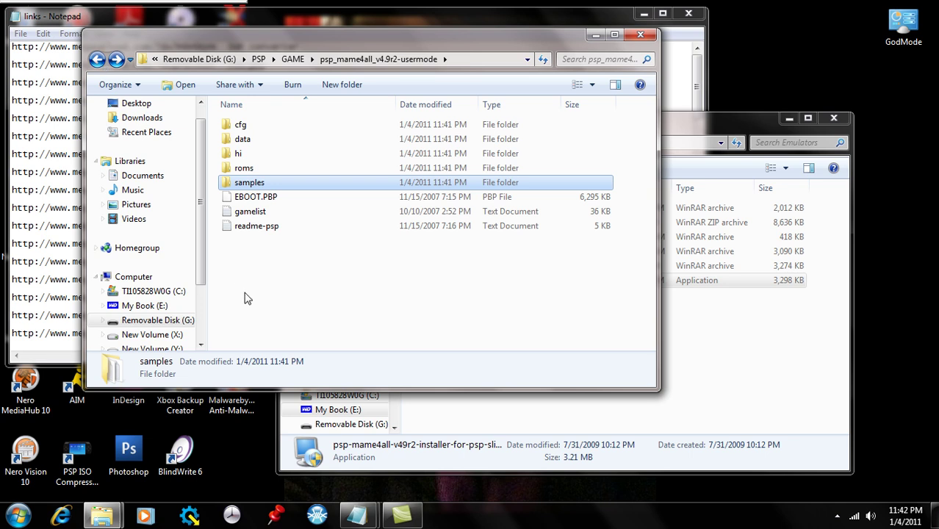
double_click(250, 211)
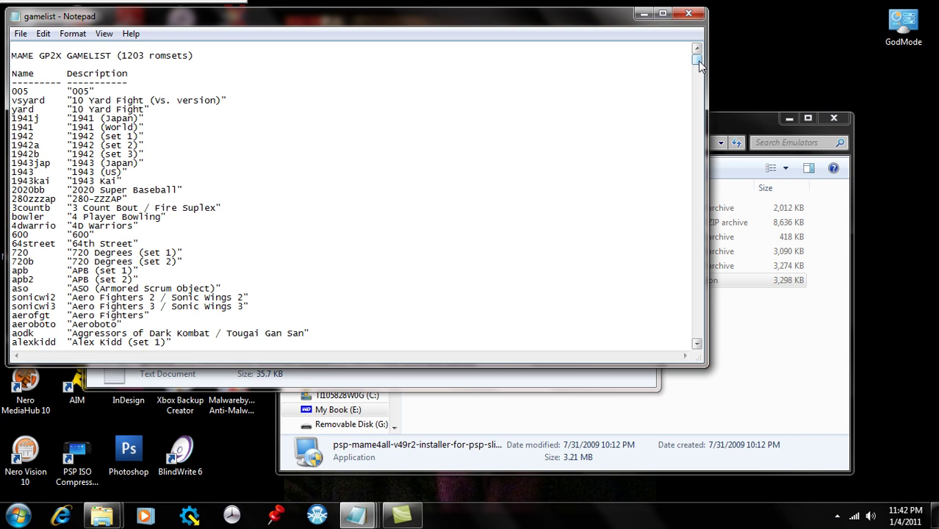
left_click_drag(697, 64, 697, 314)
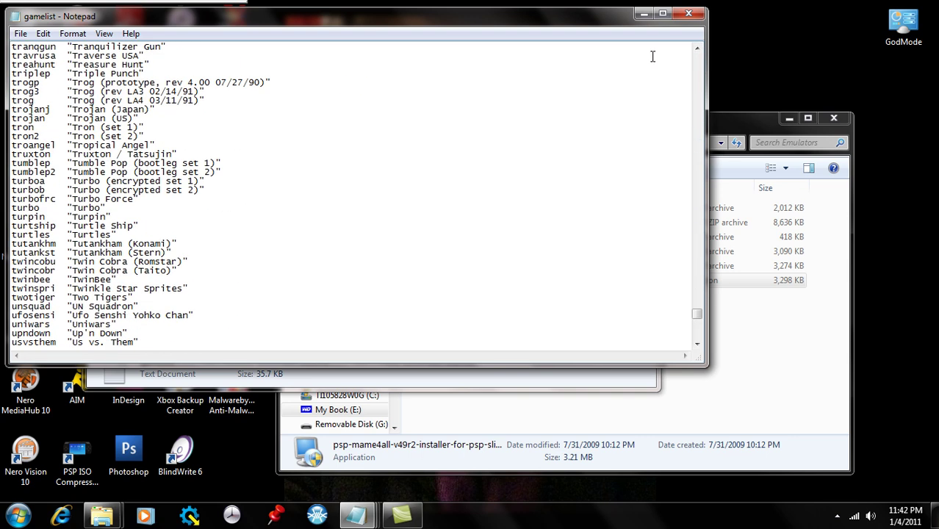
left_click(689, 14)
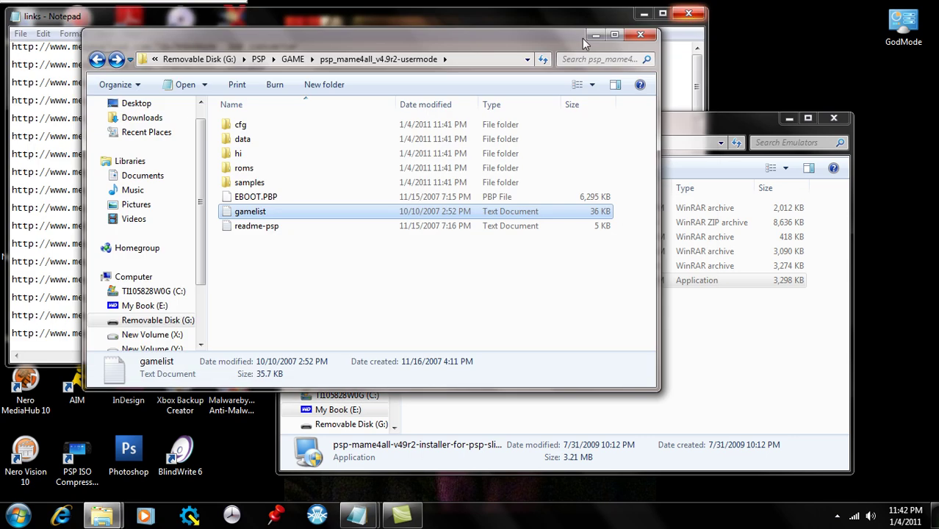
View the roms folder where game ROMs belong, and close the memory card's folder window.
left_click(248, 175)
double_click(248, 175)
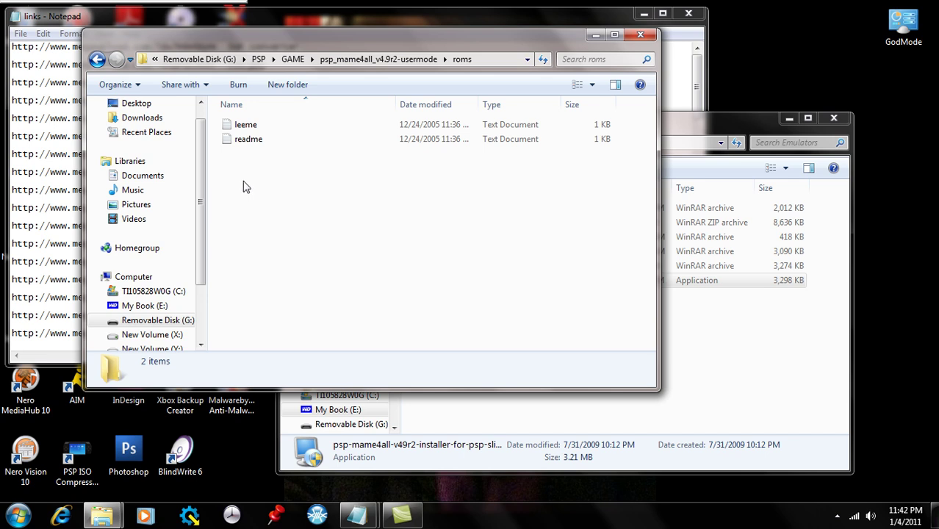
left_click(98, 59)
left_click(640, 36)
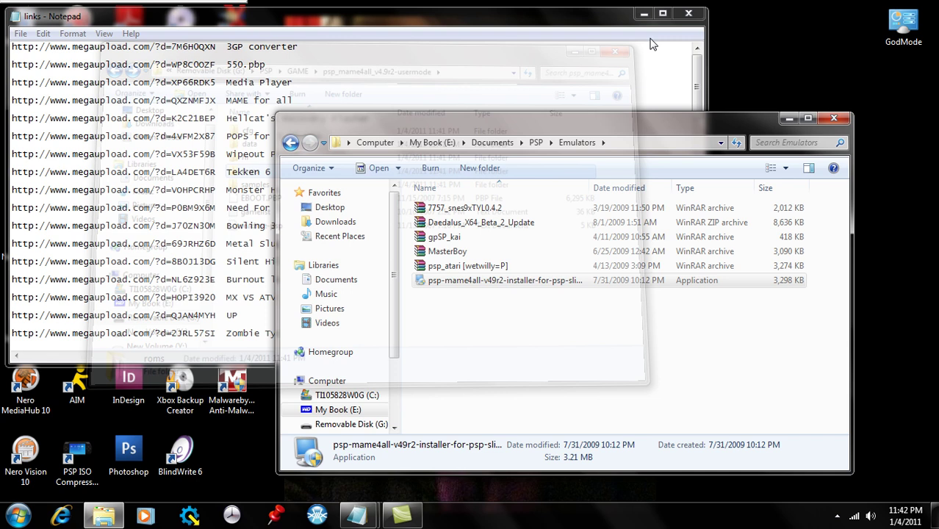